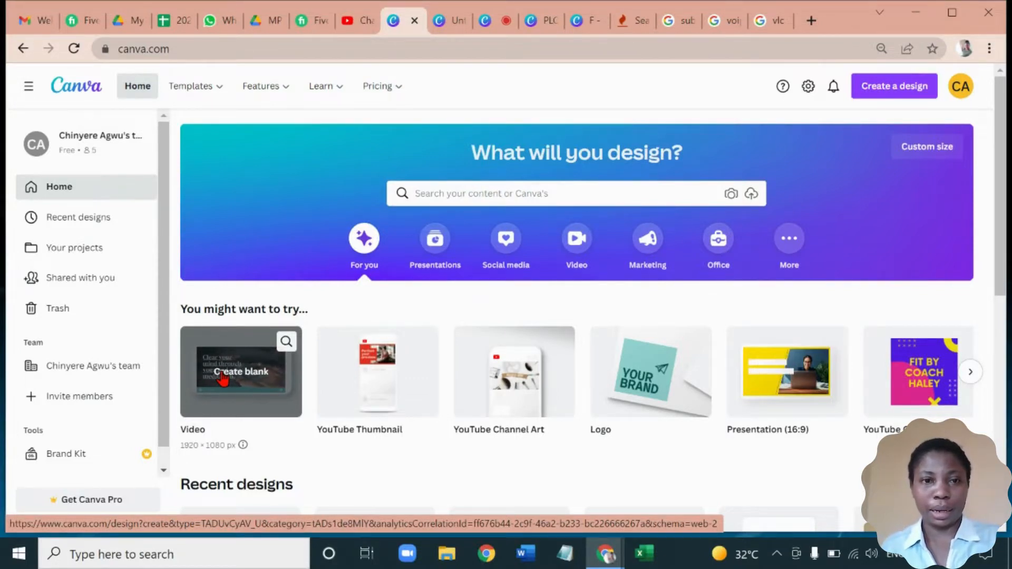
Create a blank 1920 × 1080 px video design and add the uploaded 13.9-second clip to its first page
click(222, 373)
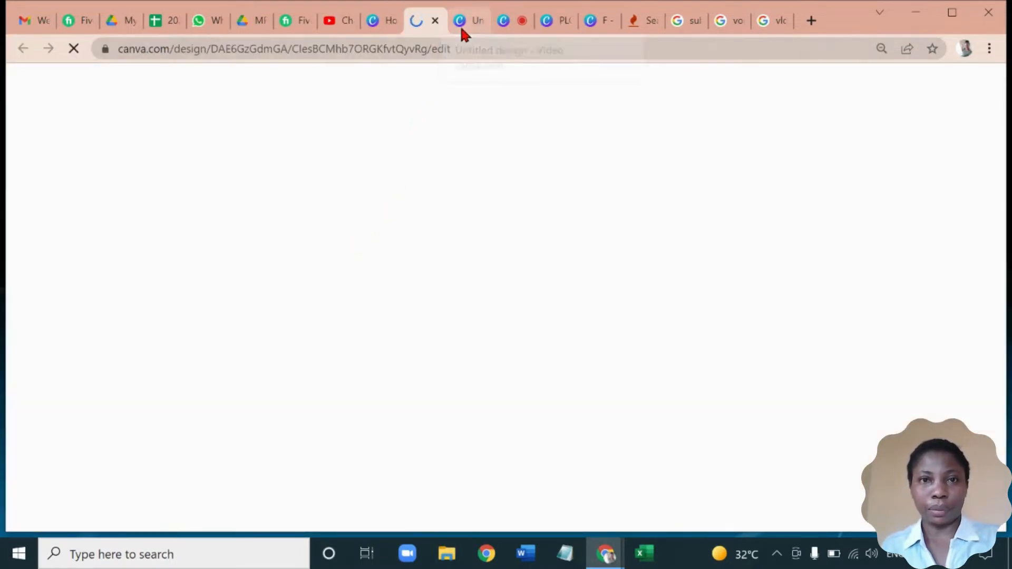
click(460, 24)
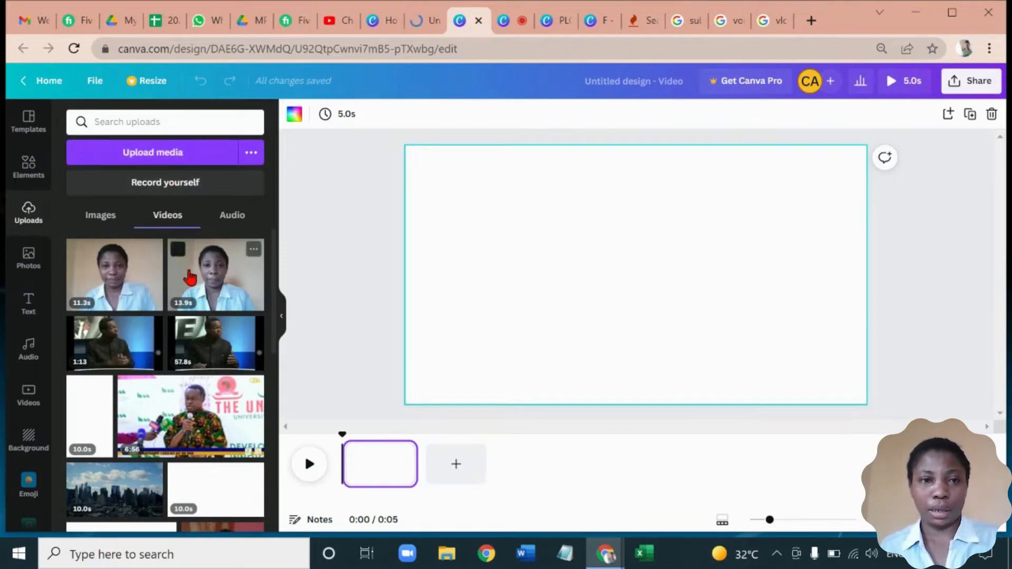
drag(184, 269, 359, 443)
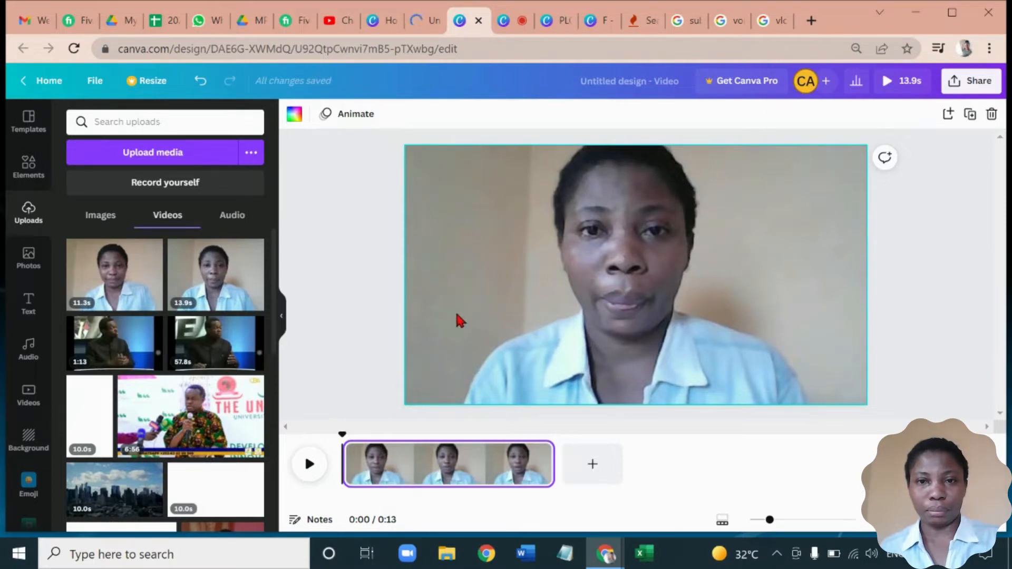
Reposition the clip lower within its frame so the subject's whole head fits inside the page
double_click(514, 289)
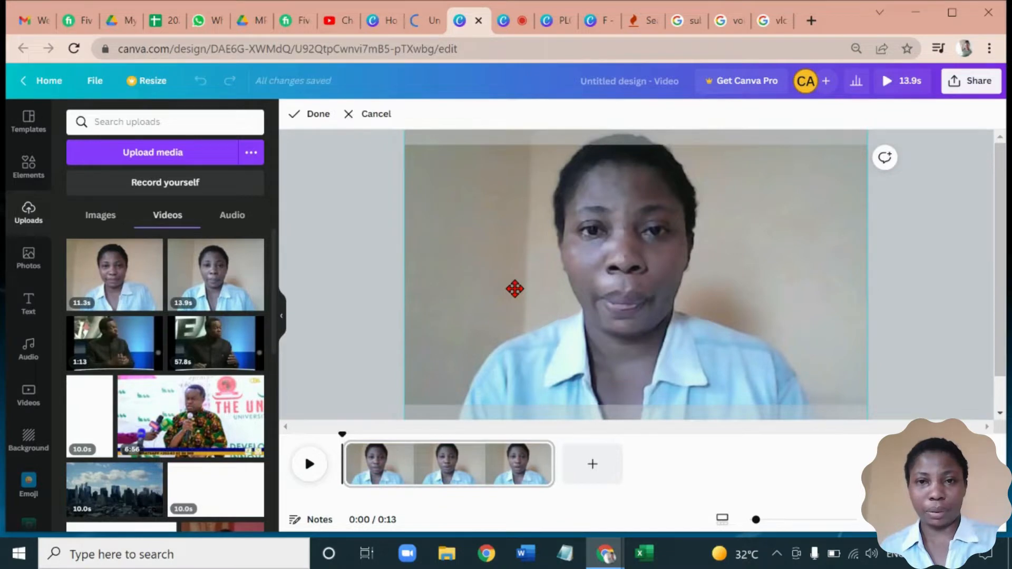
drag(515, 289, 517, 322)
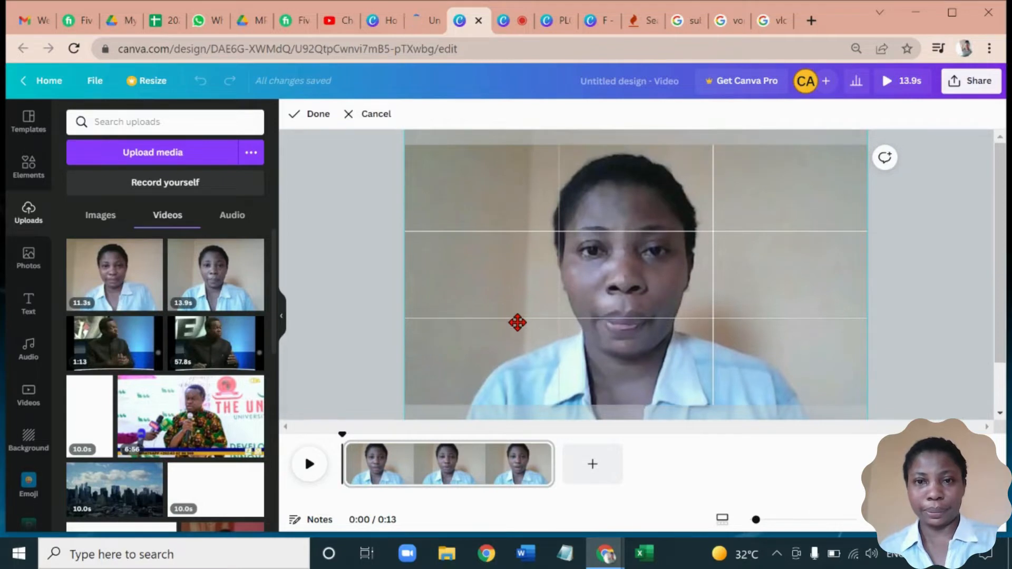
click(352, 320)
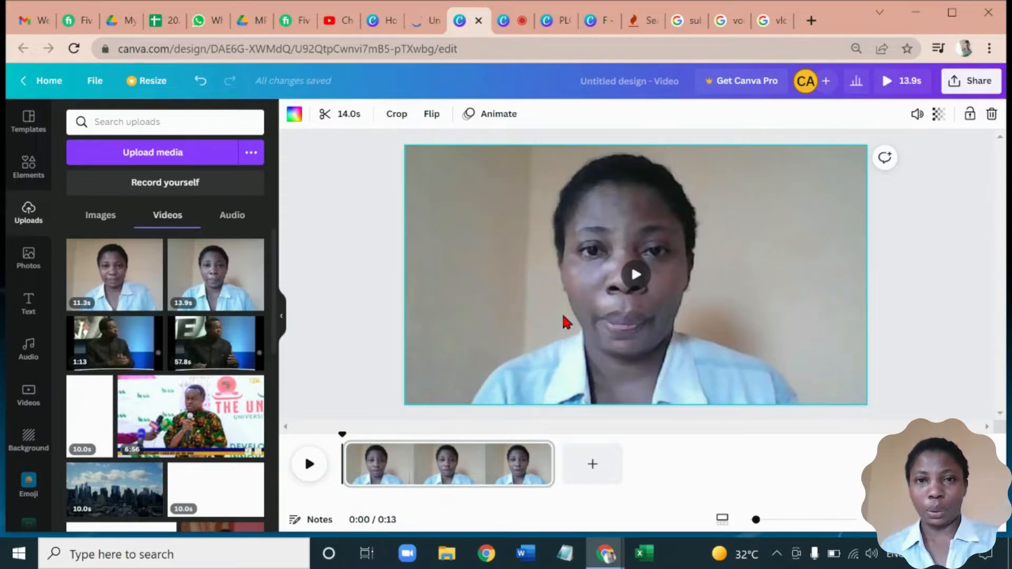
Mute the clip's audio and preview the silent video
click(917, 119)
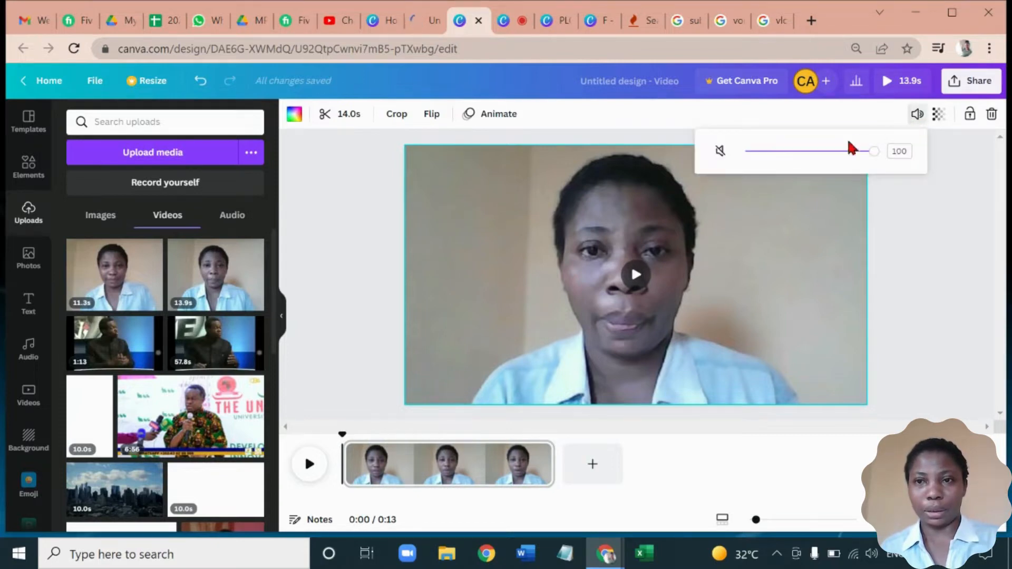
click(717, 152)
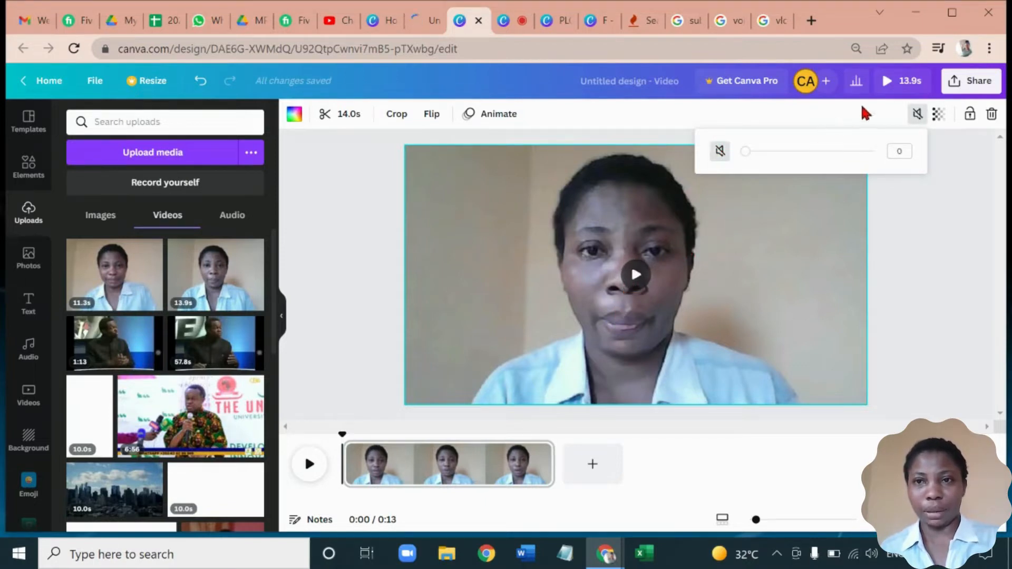
click(887, 88)
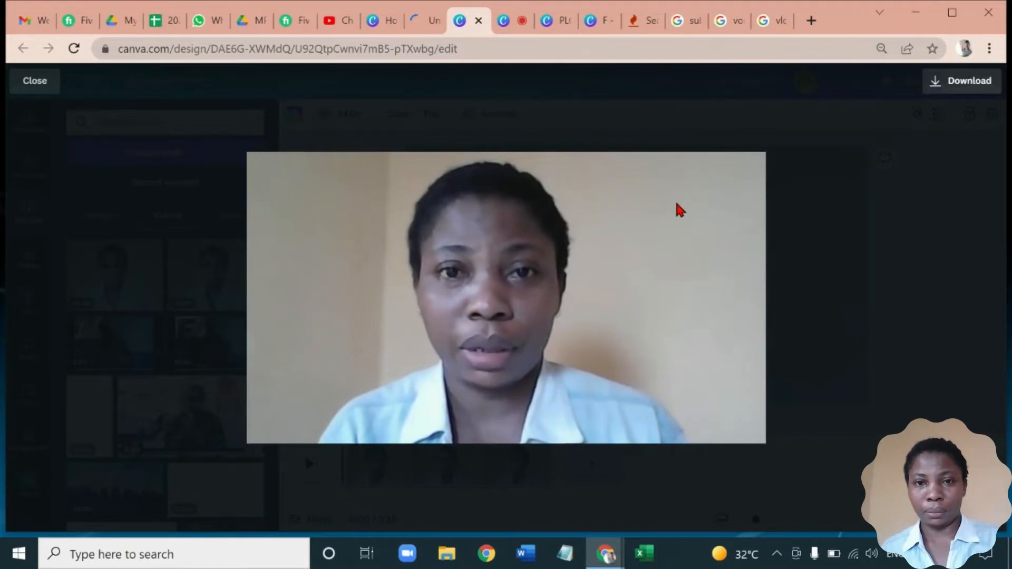
click(794, 152)
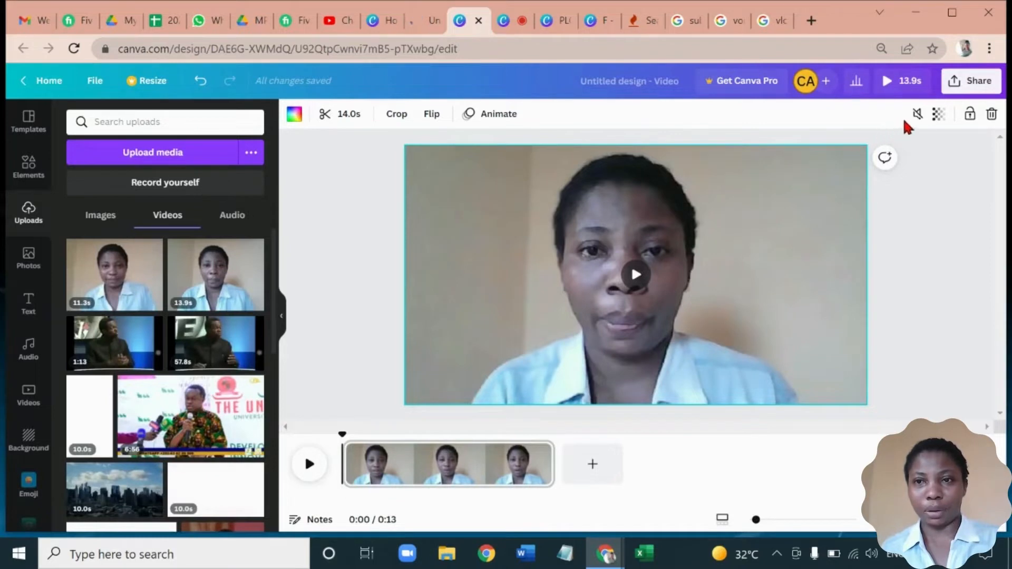
Unmute the clip and lower its volume to about 33, trying a quieter level as well
click(916, 114)
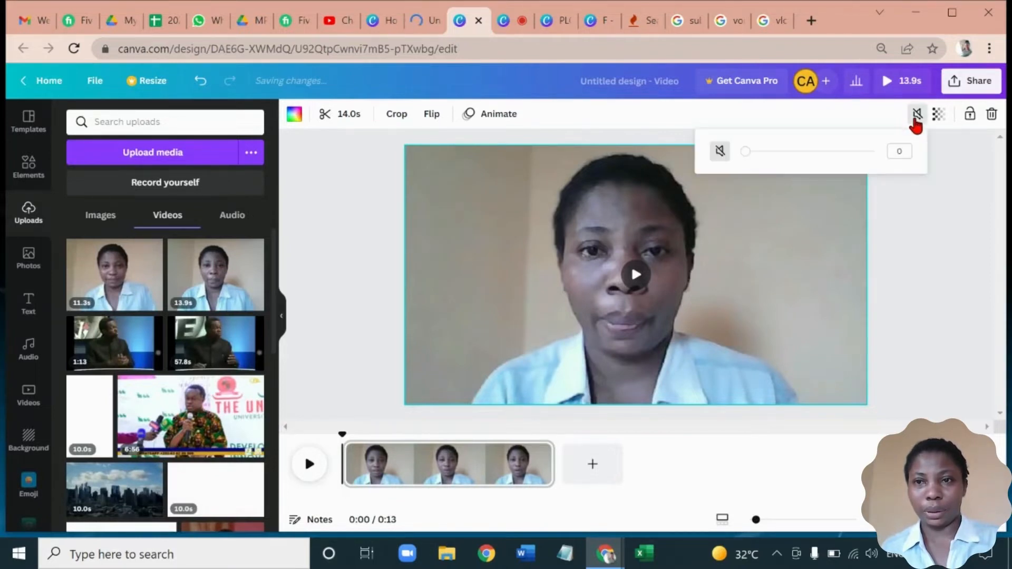
click(720, 151)
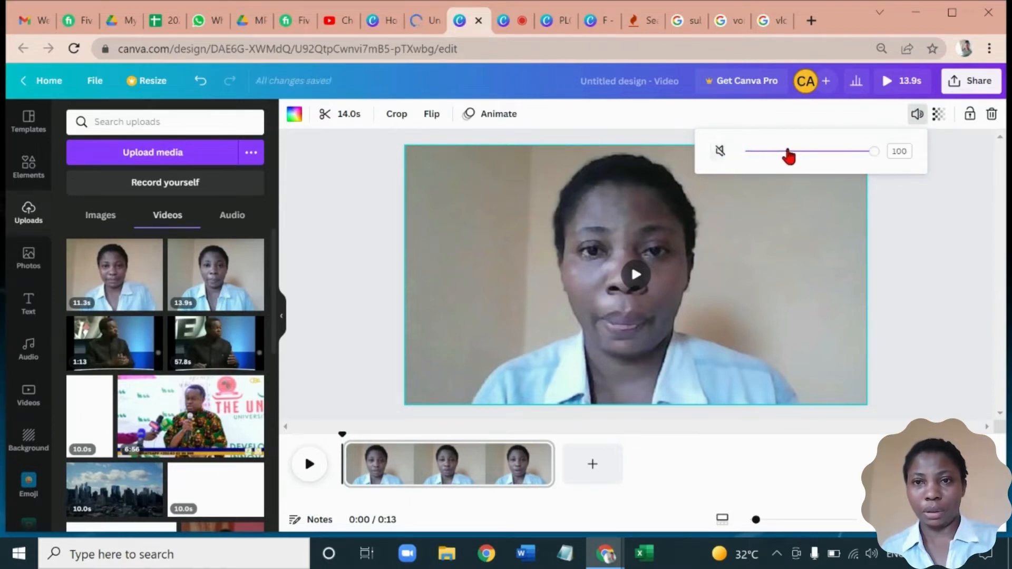
click(788, 152)
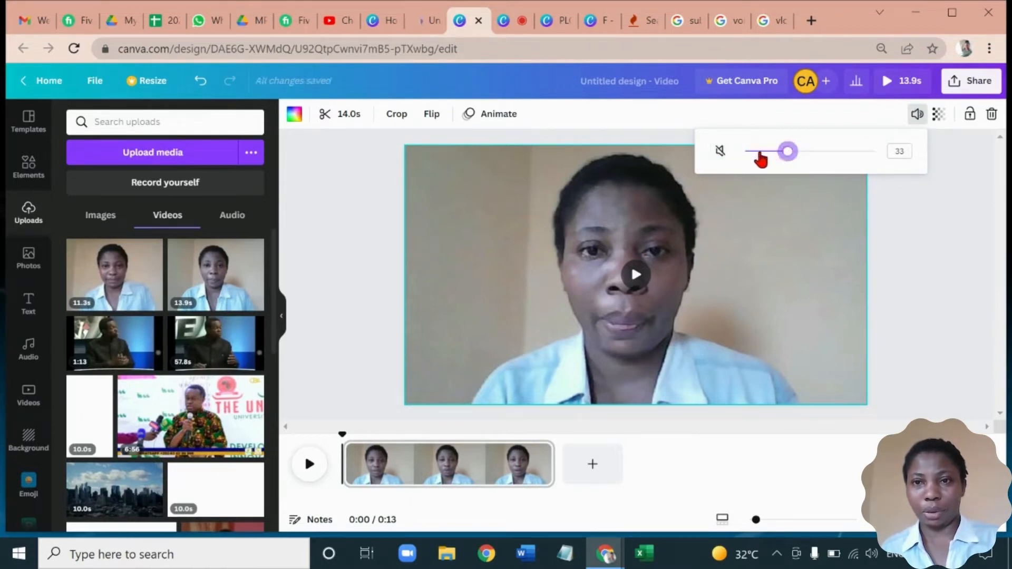
click(759, 151)
click(785, 152)
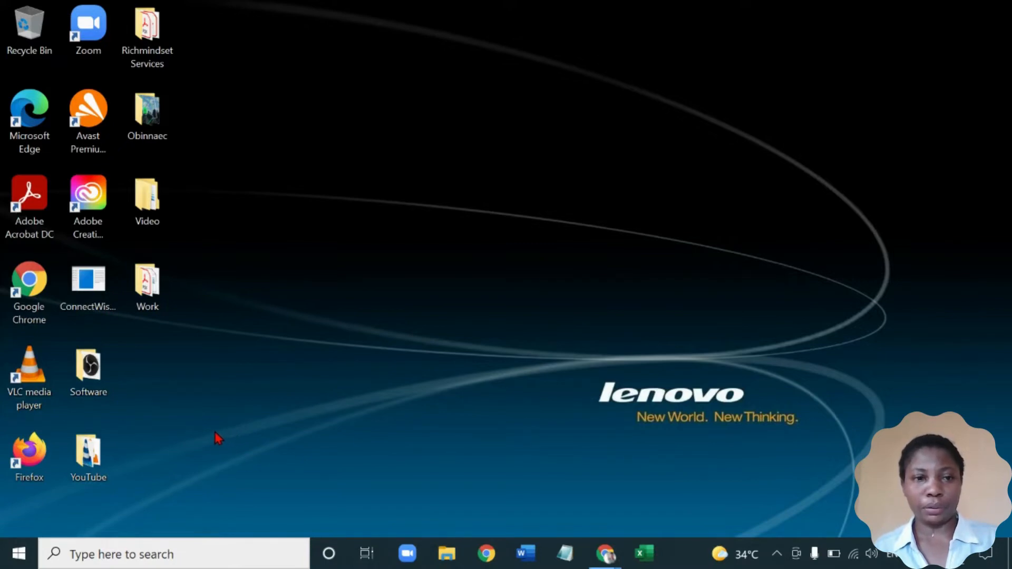
Open the RichMindset folder inside the desktop's YouTube folder
click(67, 452)
double_click(67, 453)
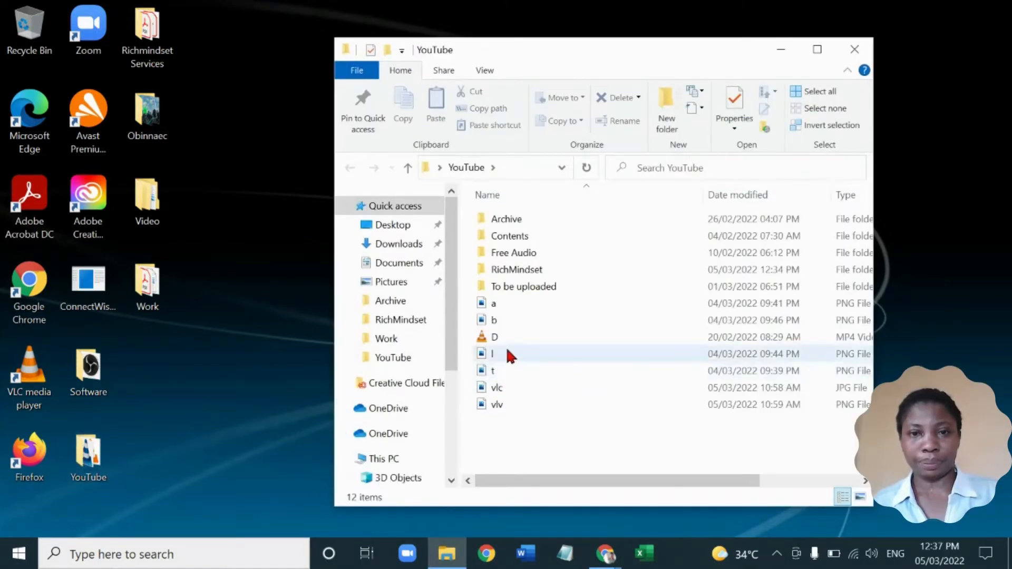
click(521, 277)
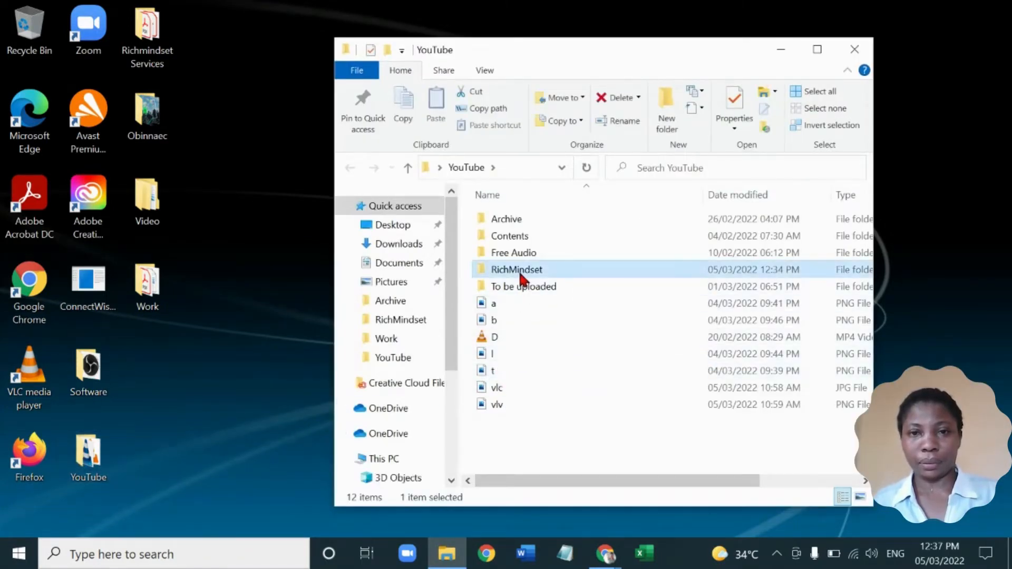
double_click(520, 275)
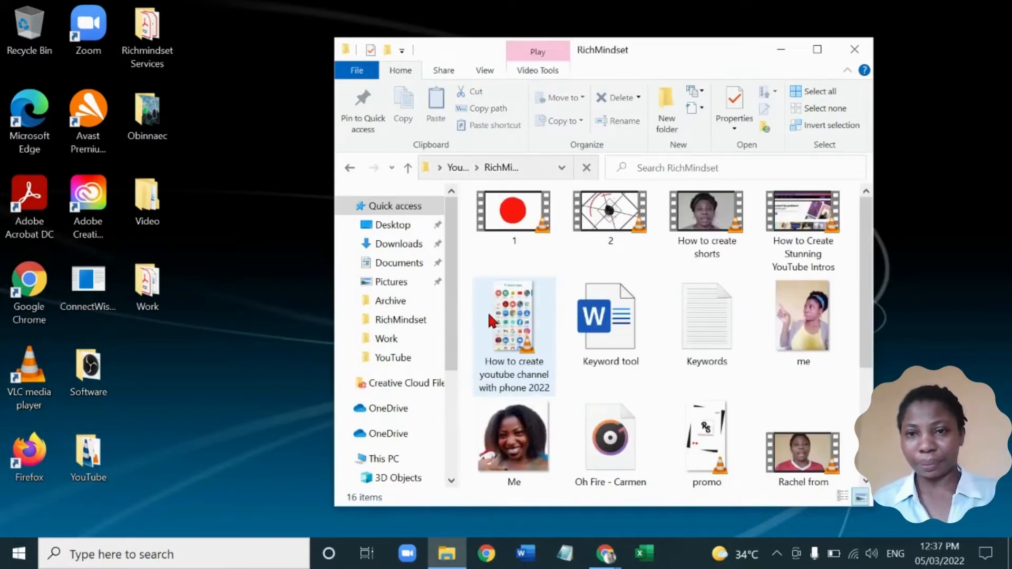
Play video 2 to check its sound, pause it partway through and close the player
double_click(631, 239)
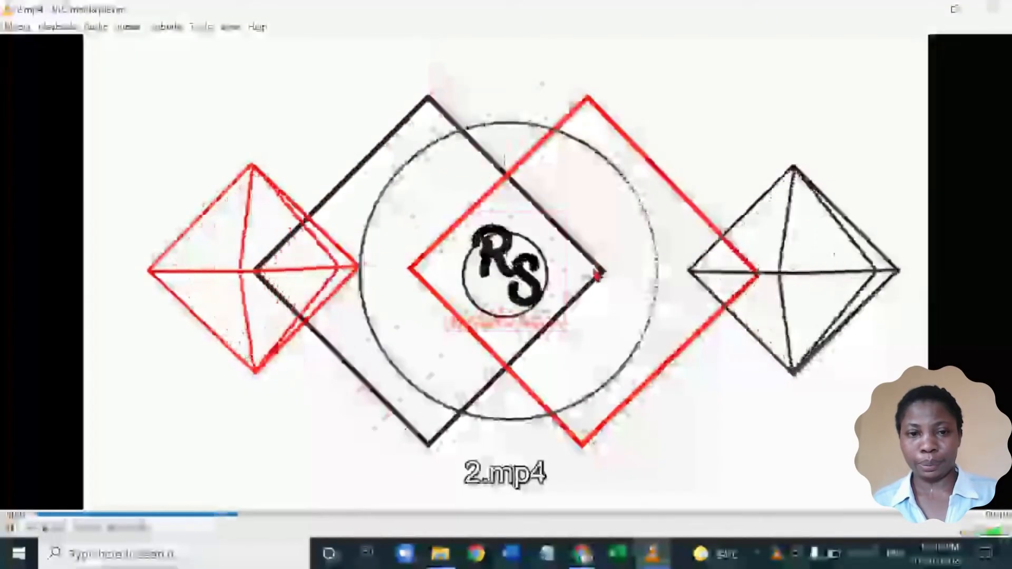
click(10, 529)
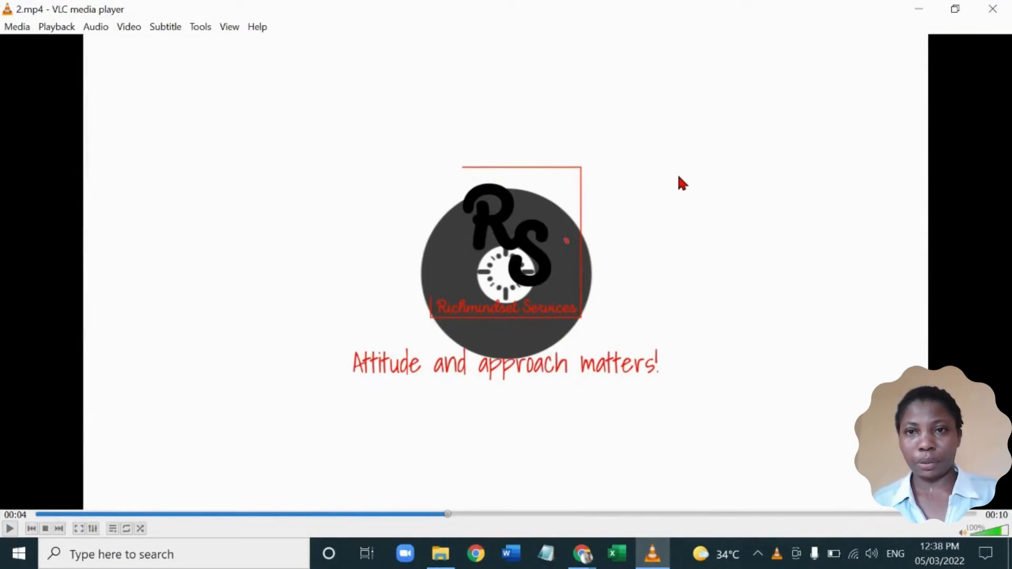
click(992, 8)
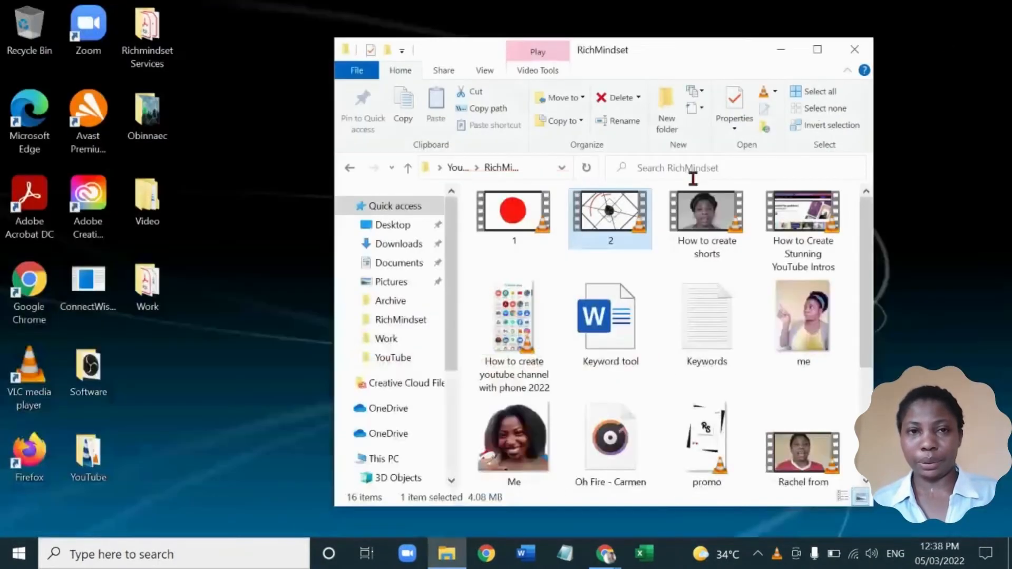
Launch VLC media player from the desktop and load video 2 from the RichMindset folder for Convert / Save
click(199, 425)
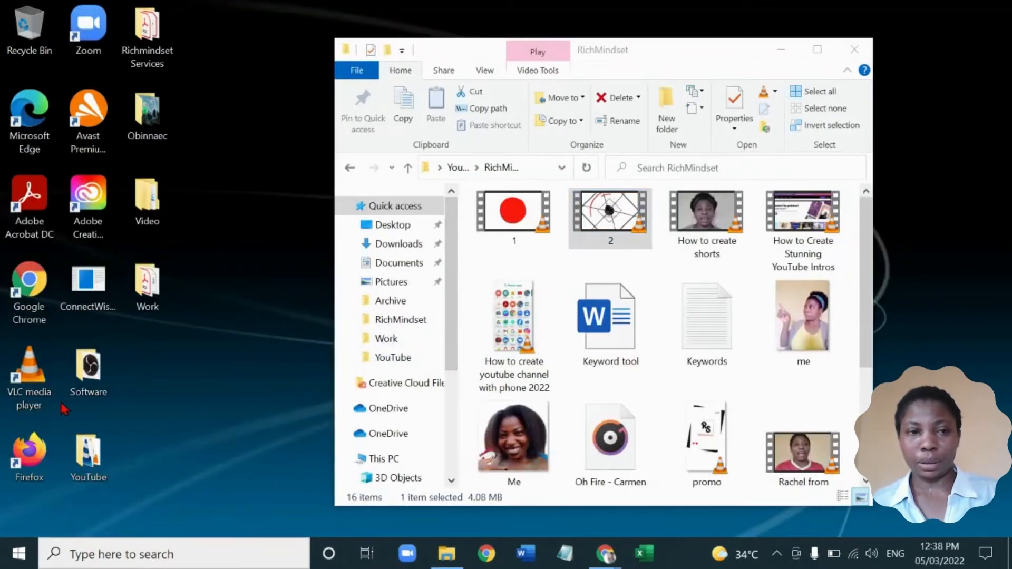
double_click(41, 396)
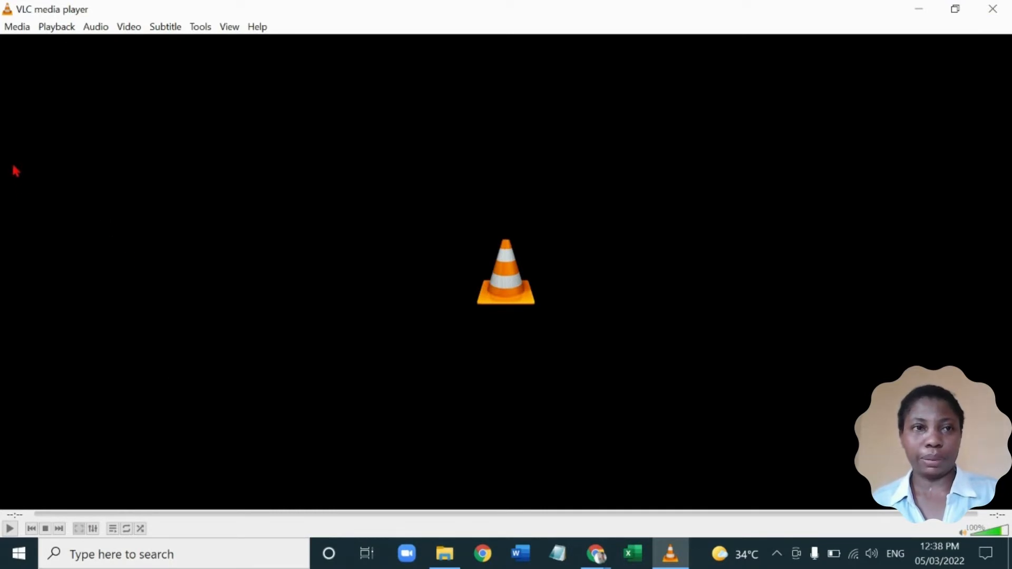
click(17, 29)
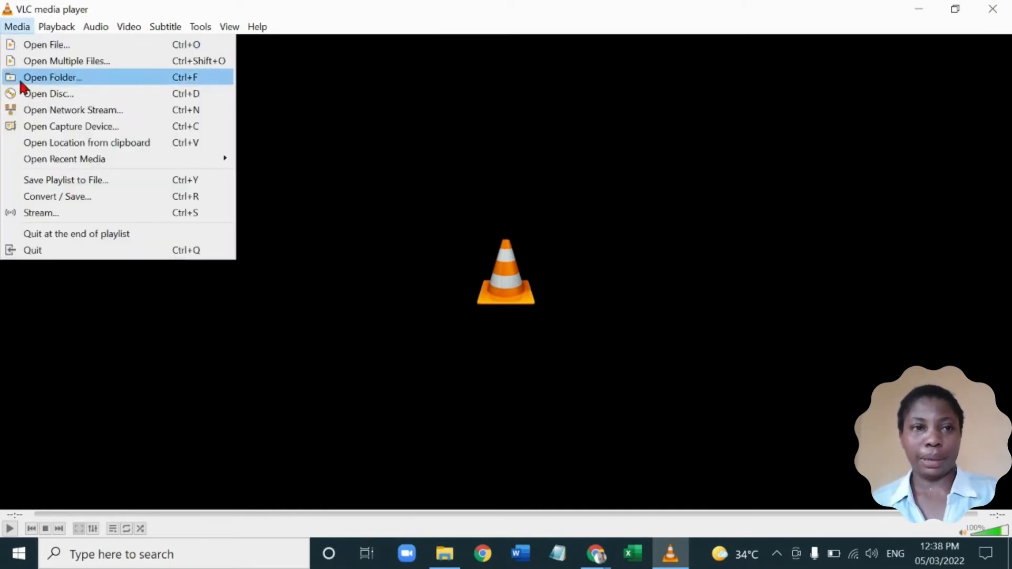
click(45, 201)
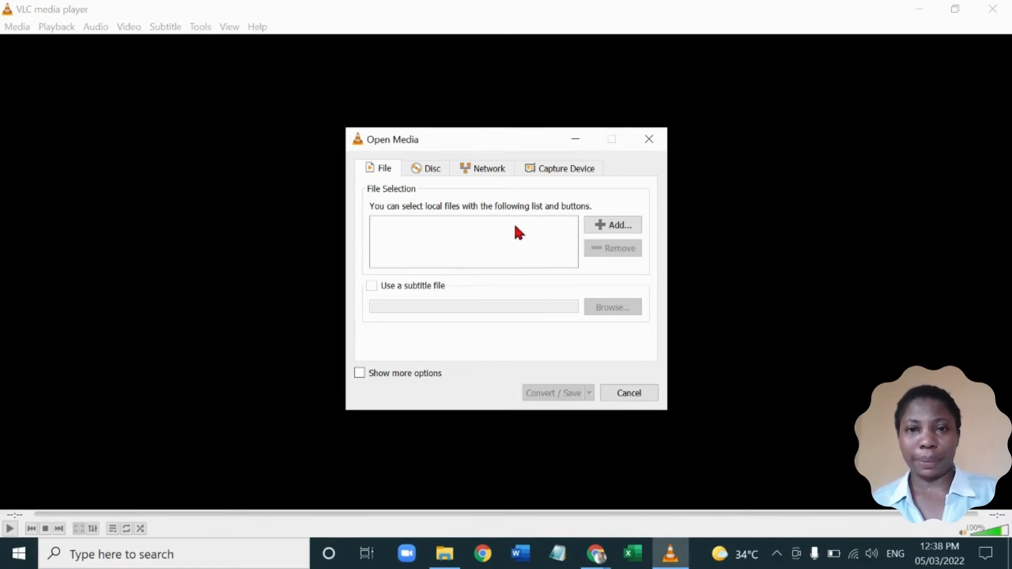
click(601, 228)
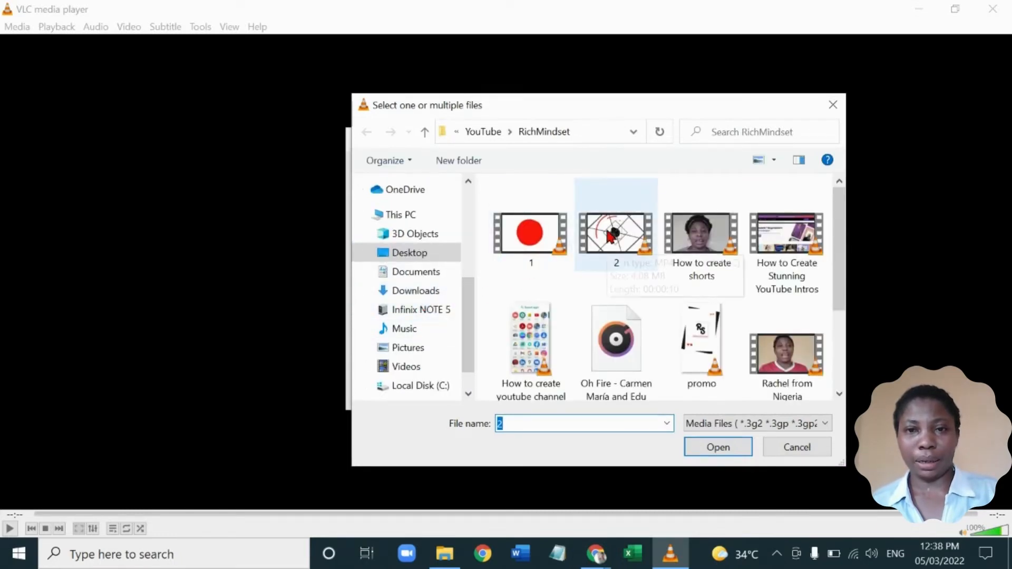
double_click(610, 235)
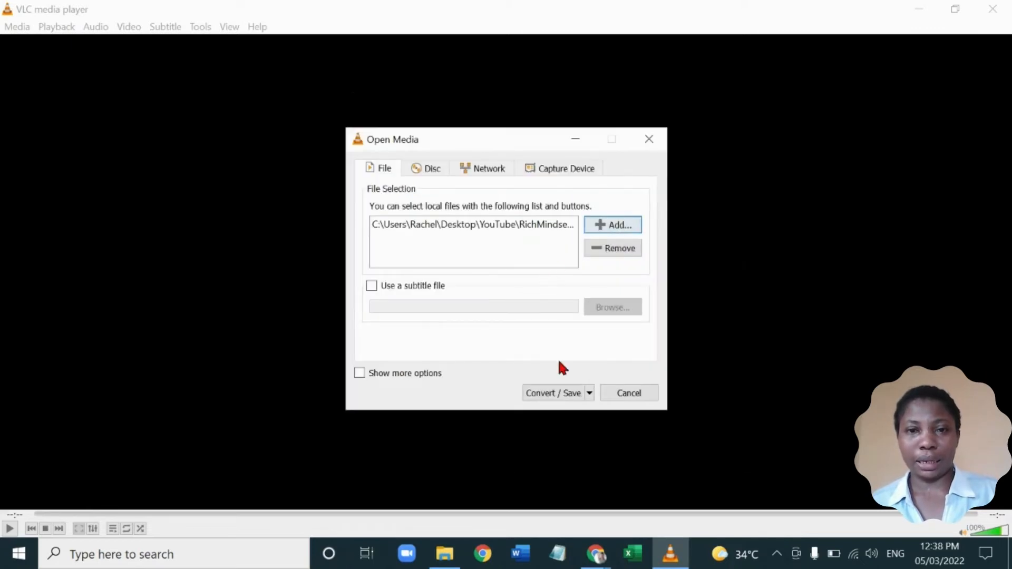
click(554, 394)
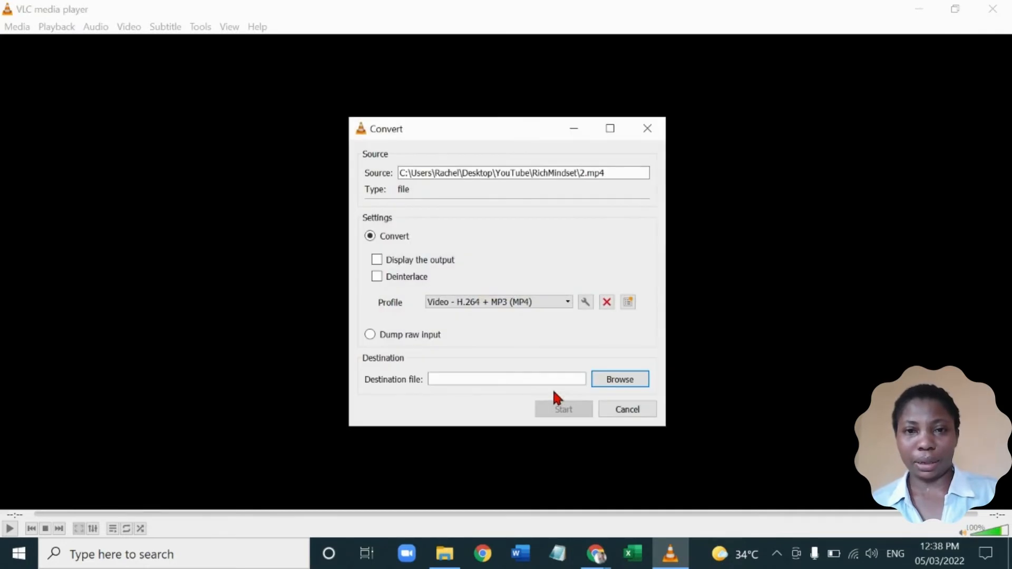
Choose the Video - H.264 + MP3 (MP4) conversion profile, disable audio in its audio codec settings and save the profile
click(565, 301)
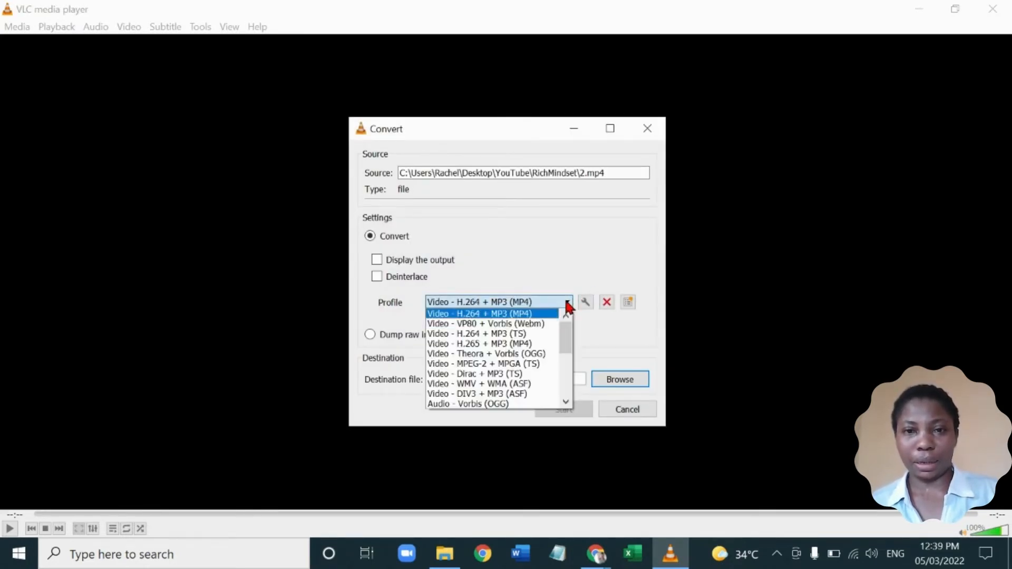
click(535, 316)
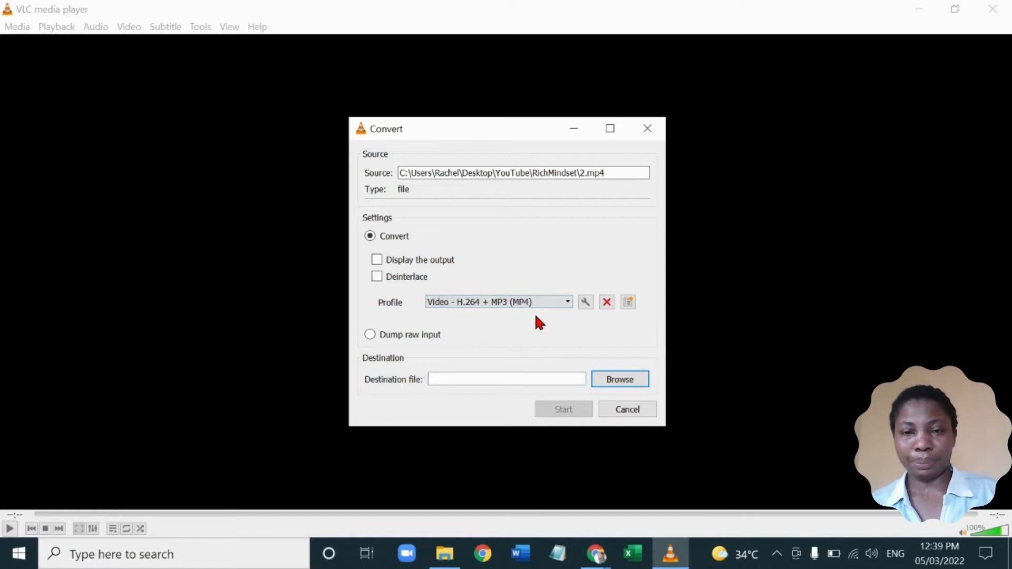
click(585, 302)
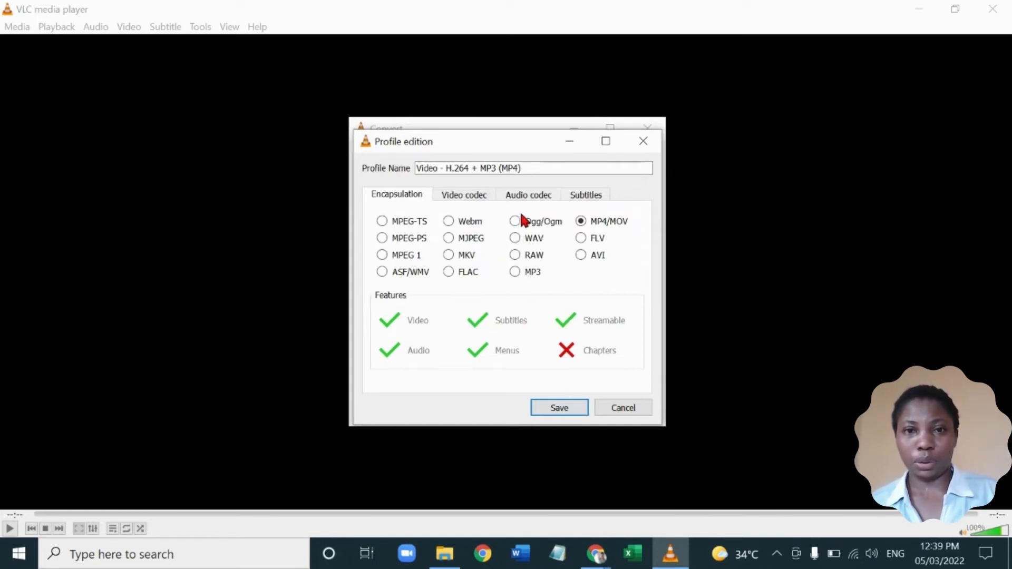
click(528, 196)
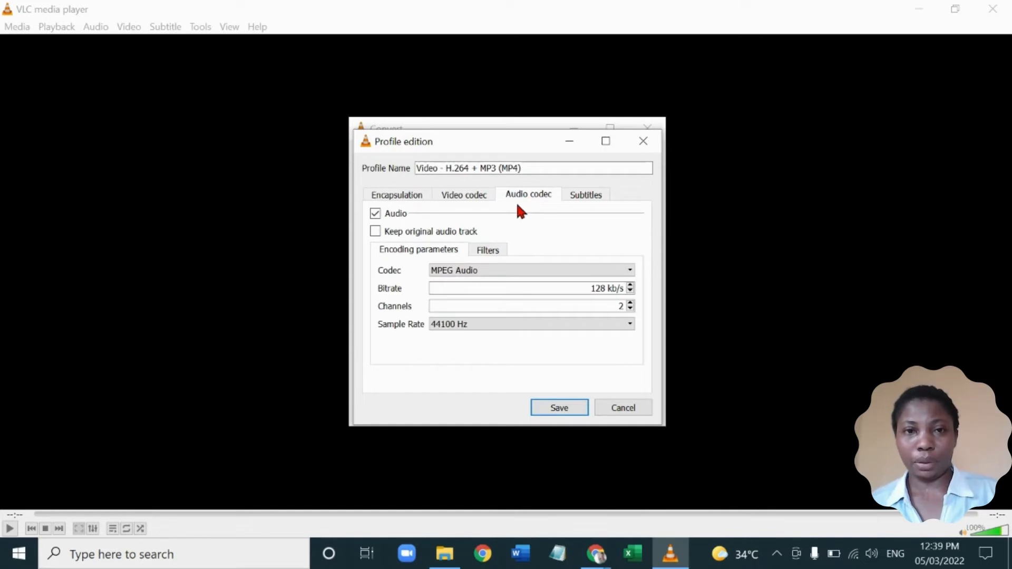
click(375, 214)
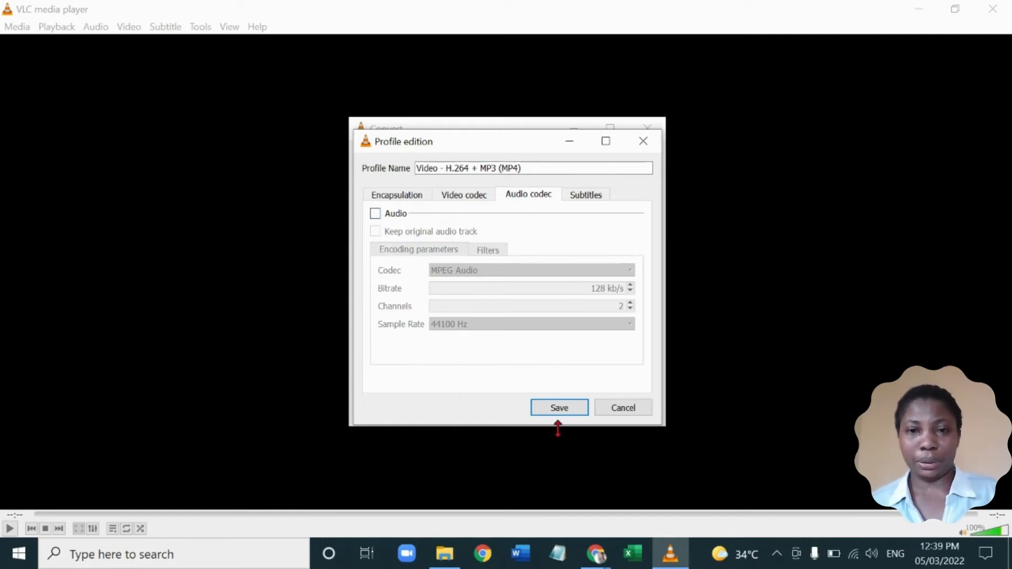
click(564, 410)
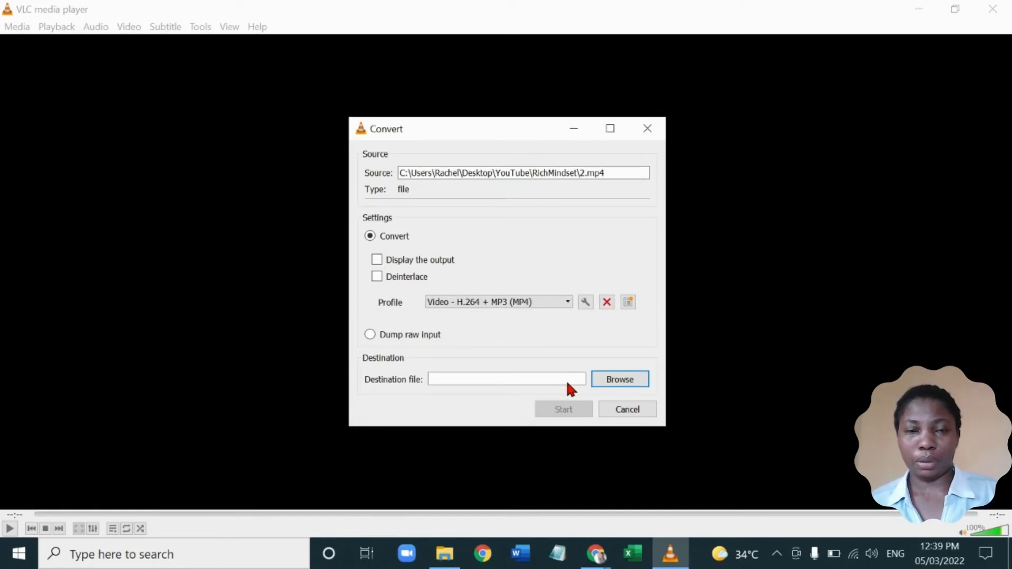
Set the destination file to "2 w audio" in the RichMindset folder and start the conversion
click(618, 379)
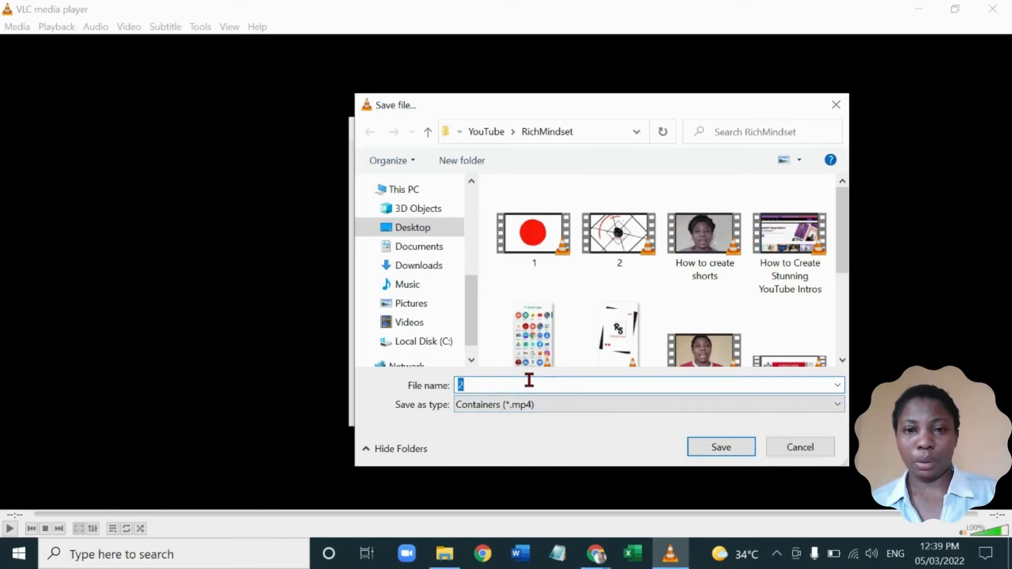
click(528, 380)
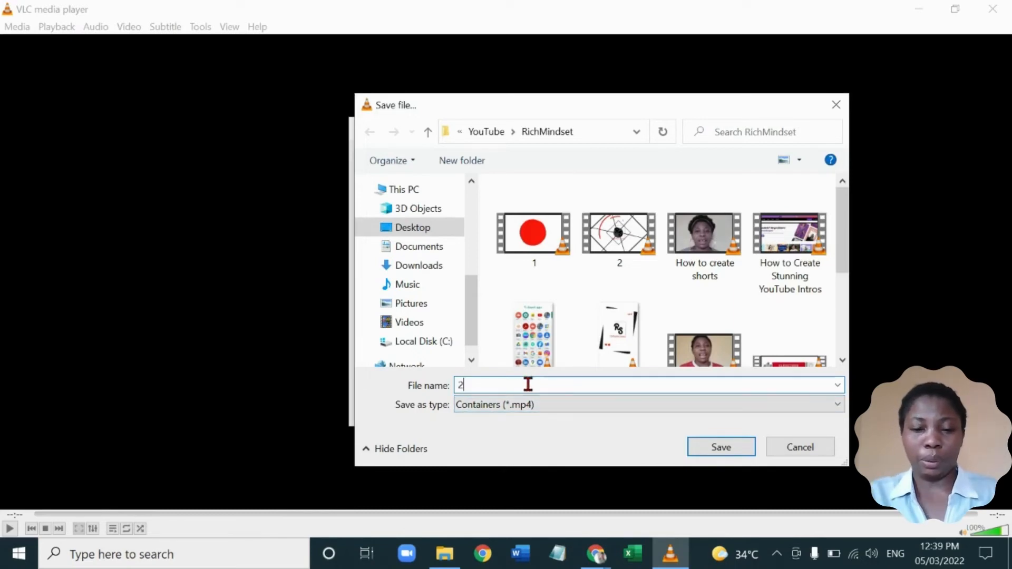
text(w)
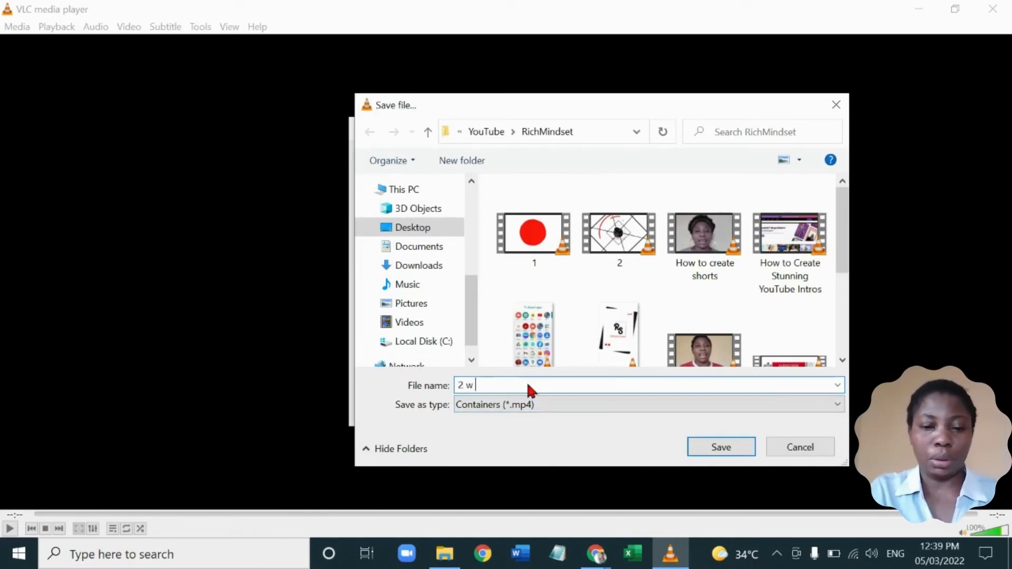
text( audio)
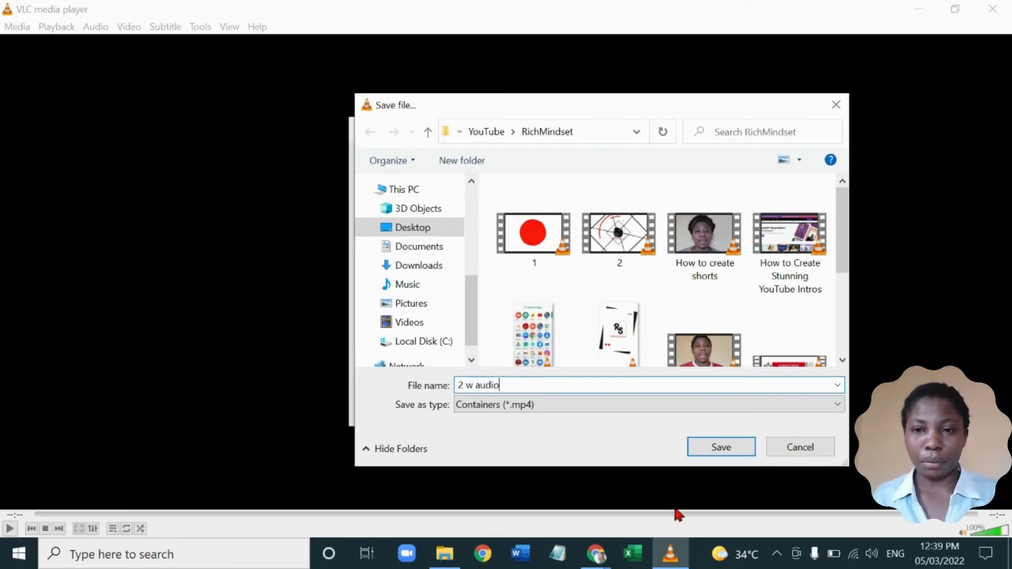
click(744, 449)
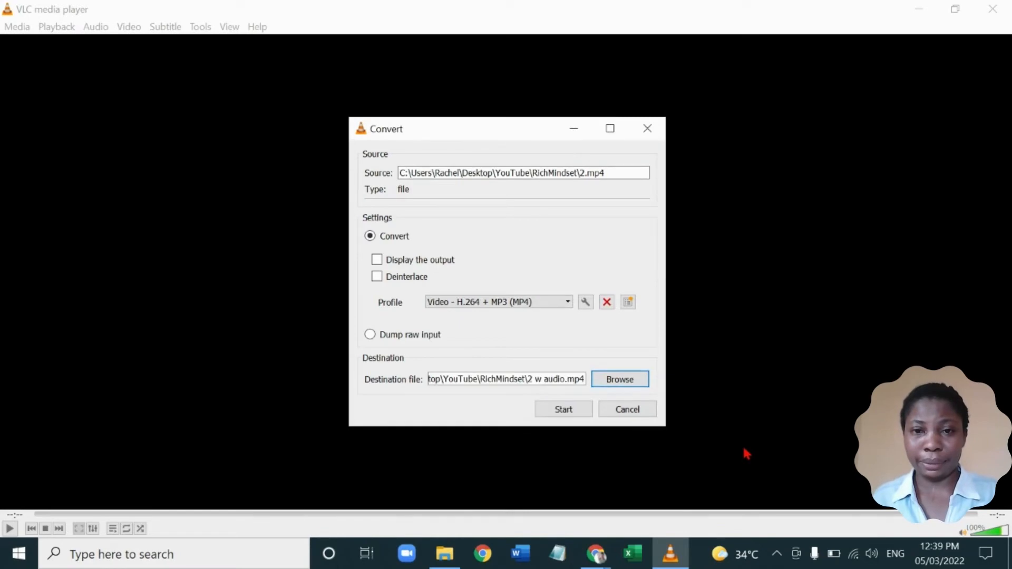
click(560, 410)
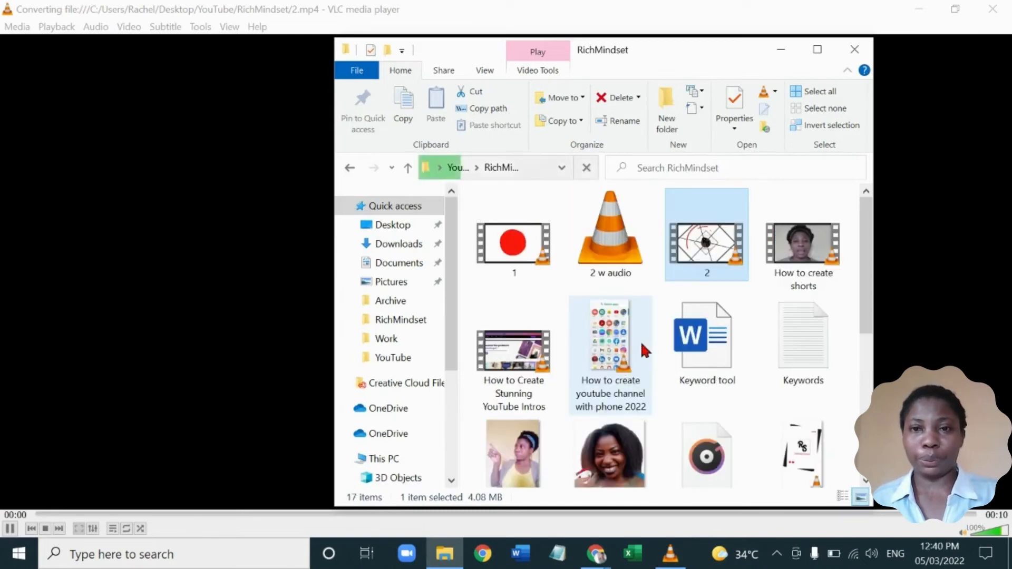
Close VLC media player and open the converted "2 w audio" video from the RichMindset folder in File Explorer
click(782, 52)
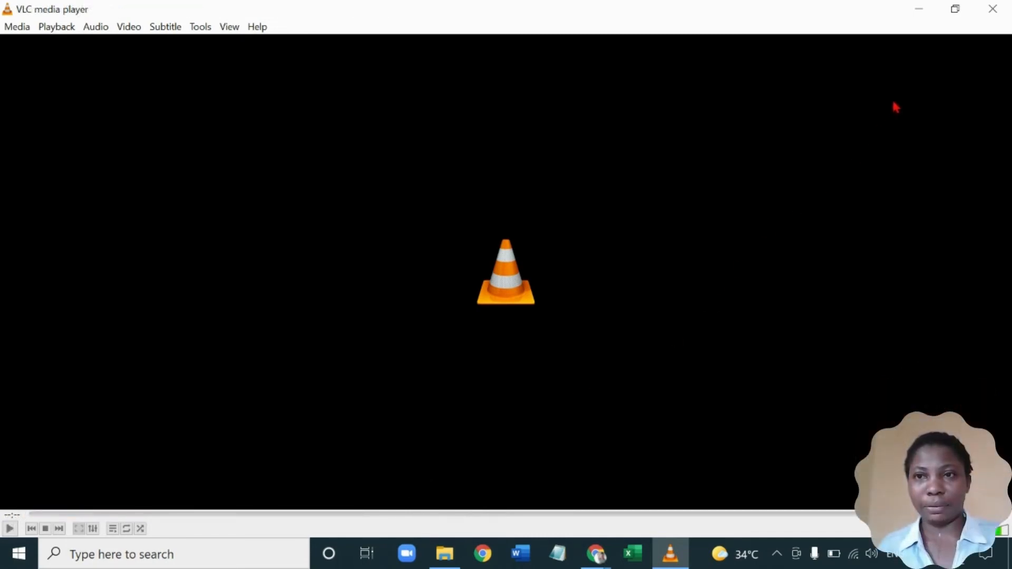
click(989, 16)
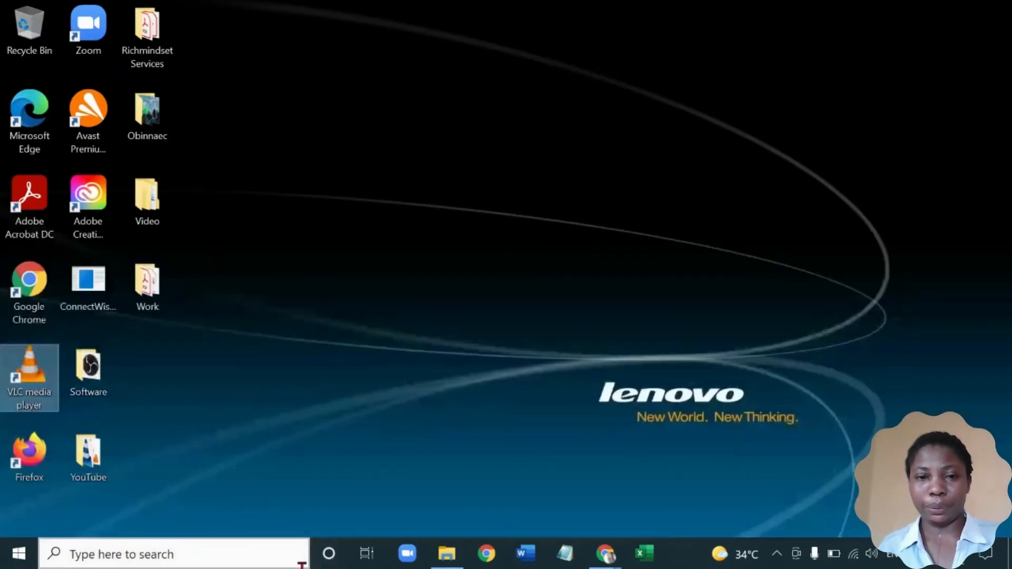
mouse_move(447, 553)
click(448, 503)
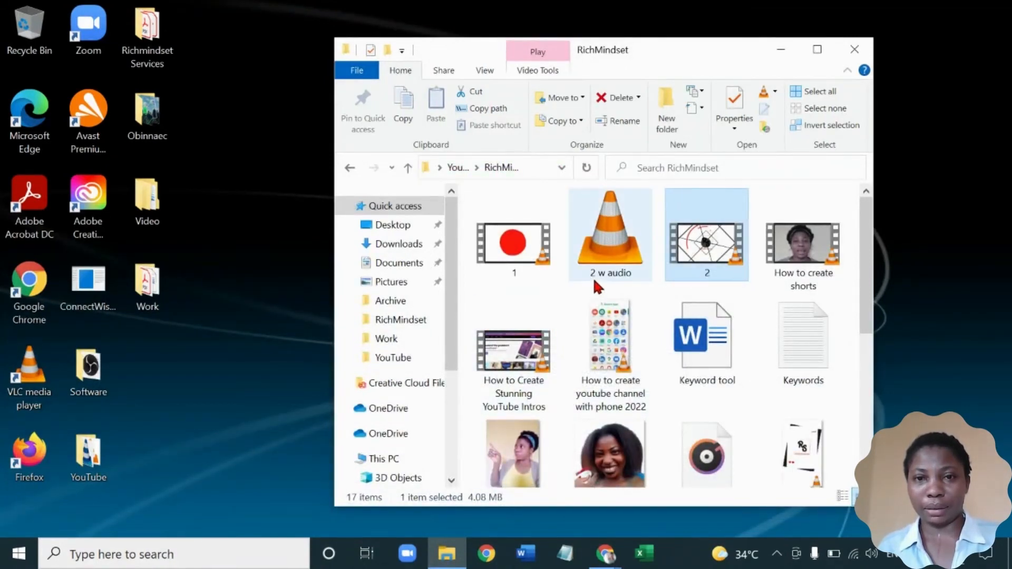
double_click(569, 258)
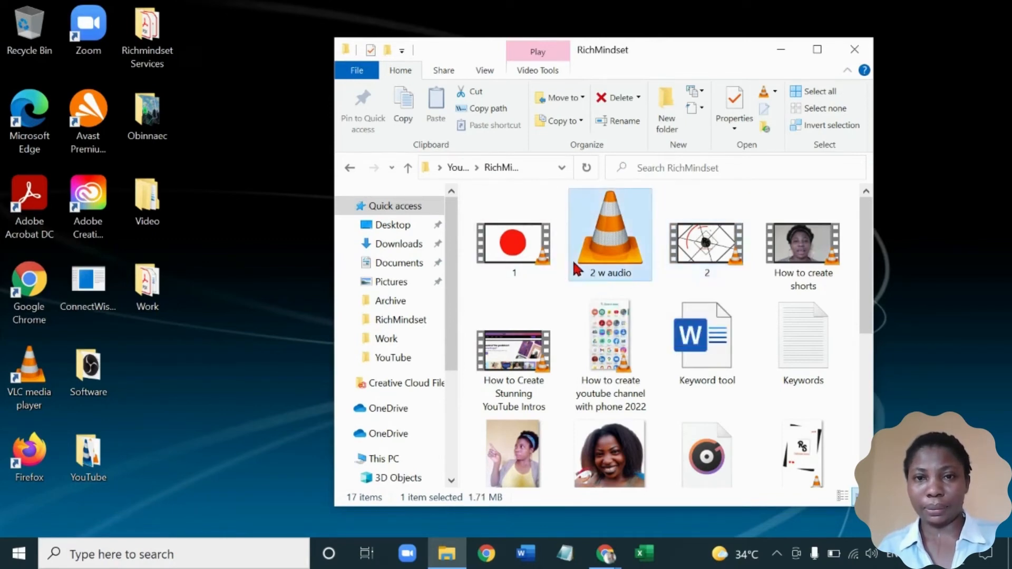